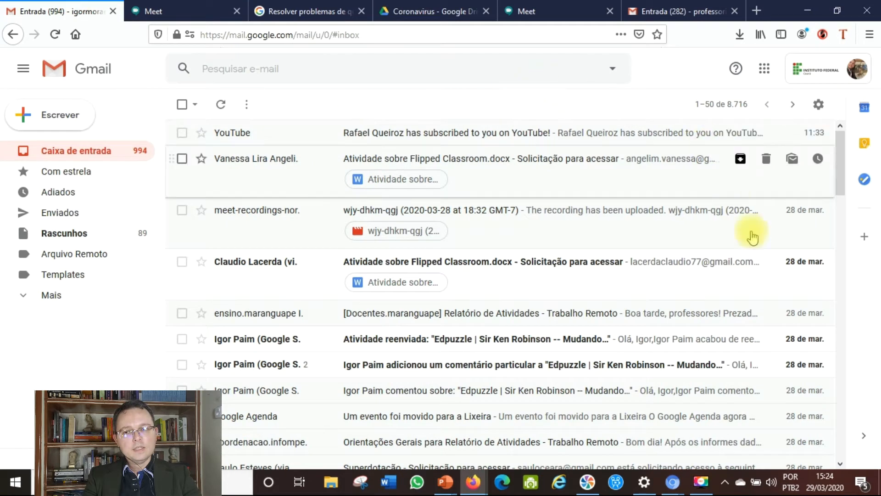
# Launch Google Meet in a new tab from Gmail's Google apps grid
pyautogui.click(763, 73)
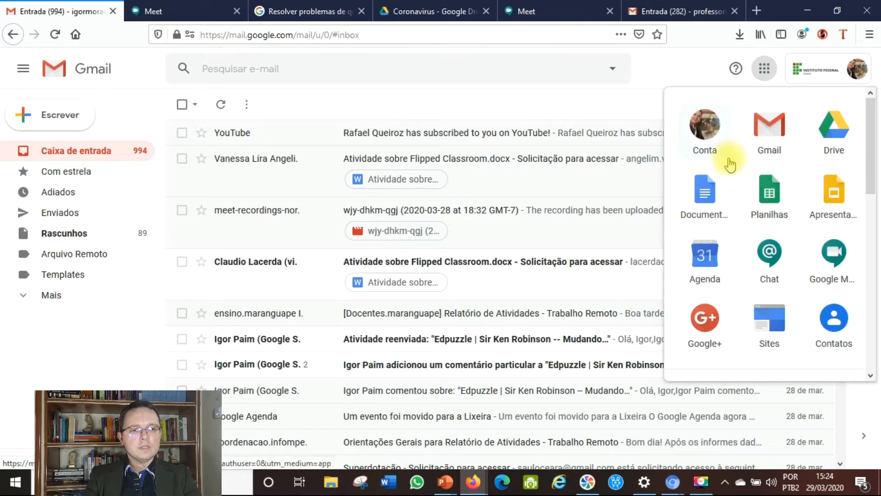
pyautogui.scroll(-10, 763, 193)
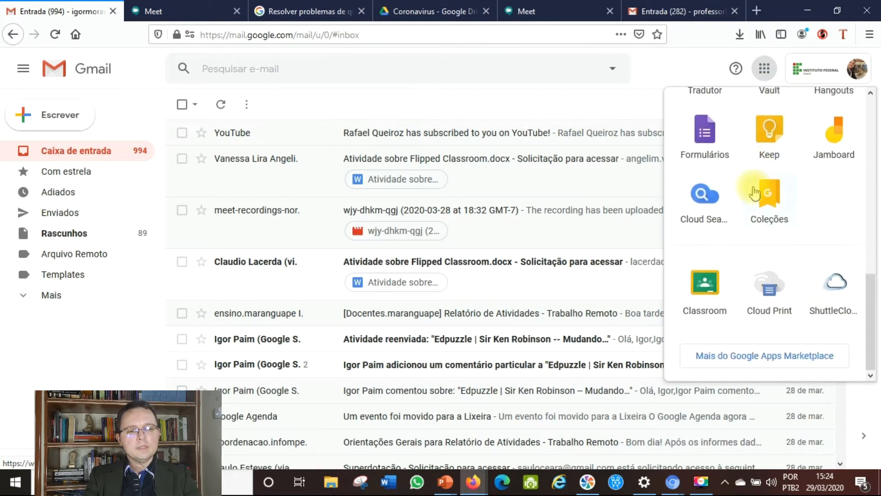
pyautogui.scroll(6, 757, 188)
pyautogui.scroll(4, 755, 191)
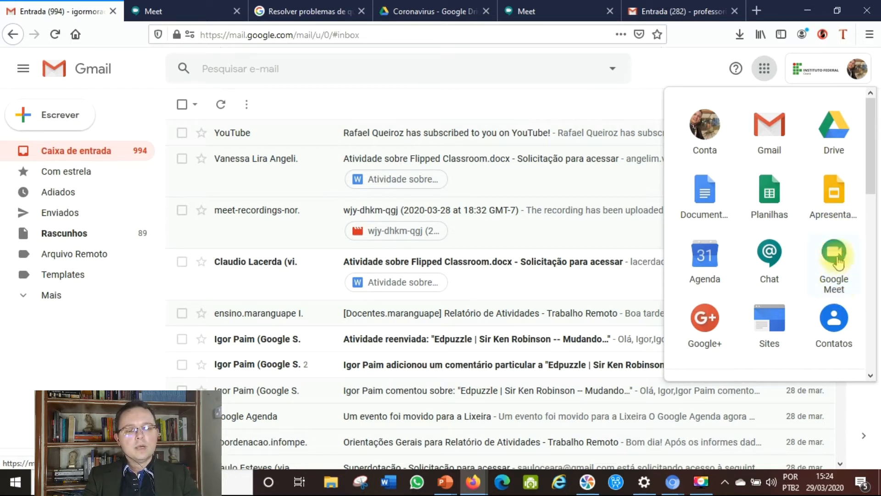
pyautogui.click(836, 258)
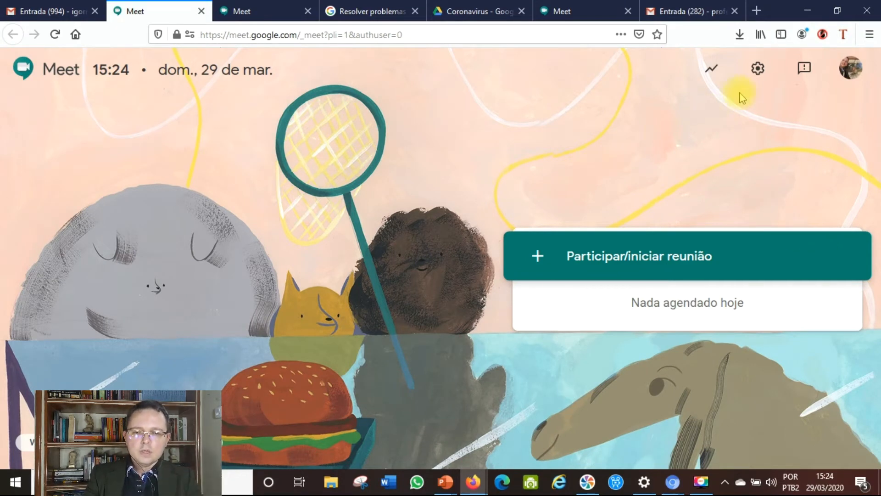
# Allow Meet microphone and camera access and confirm HD WebCam as the camera in settings
pyautogui.click(756, 70)
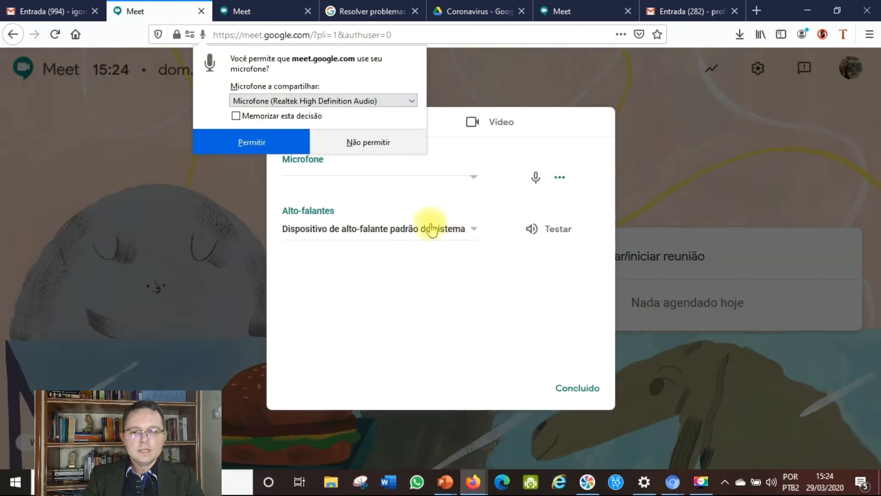
pyautogui.click(255, 144)
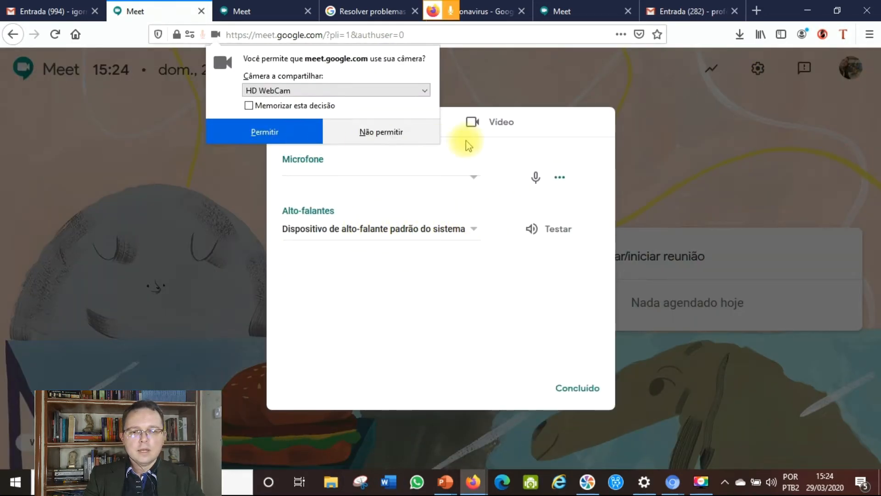
pyautogui.click(279, 130)
pyautogui.click(501, 125)
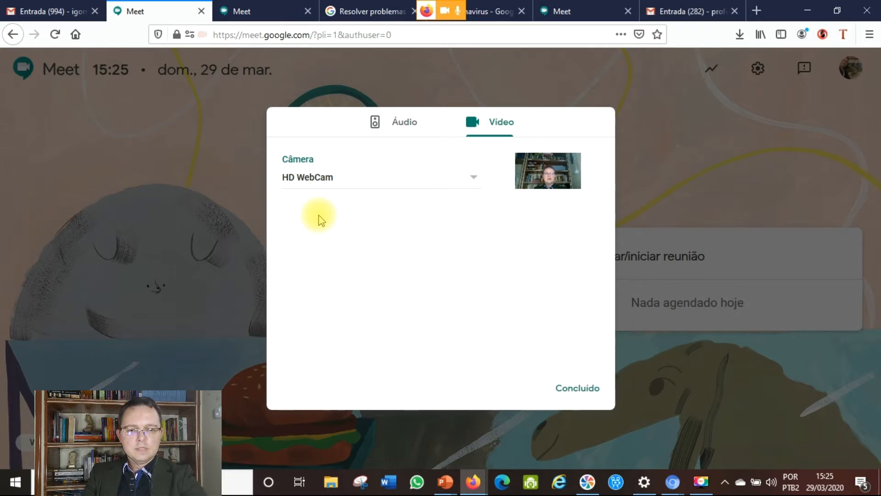
pyautogui.click(573, 384)
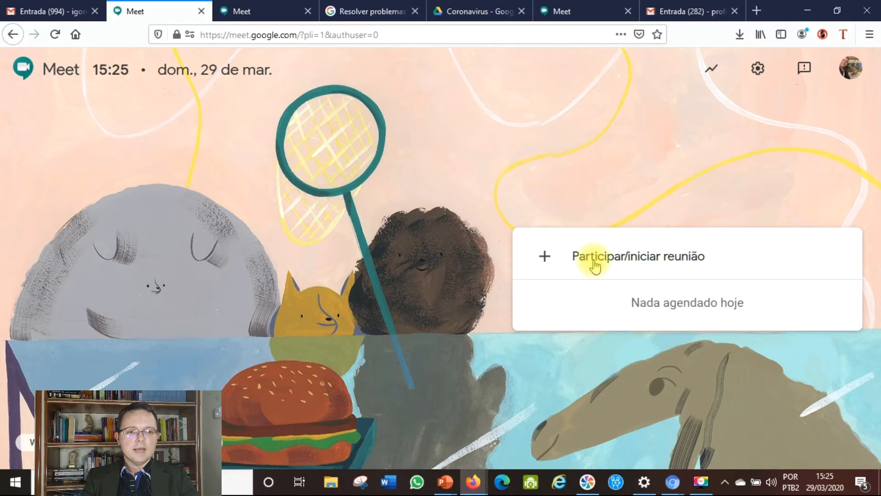
# Start a new meeting with the nickname 'teste'
pyautogui.click(595, 267)
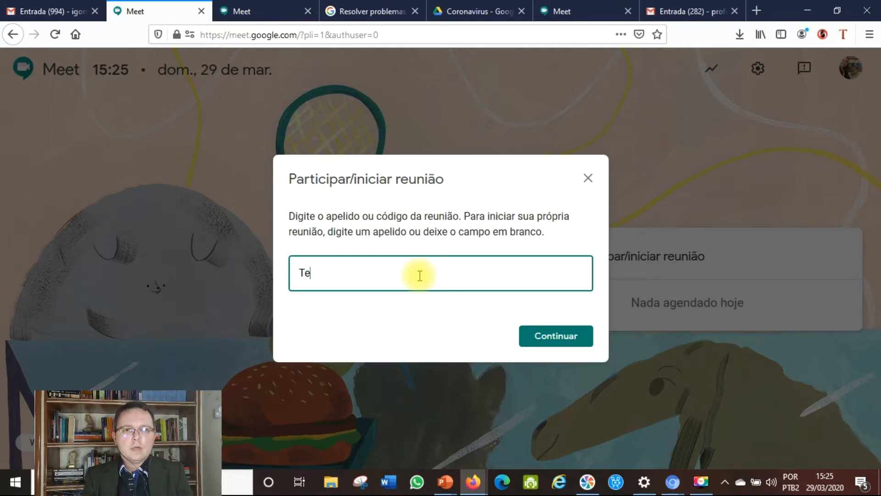
pyautogui.write('te')
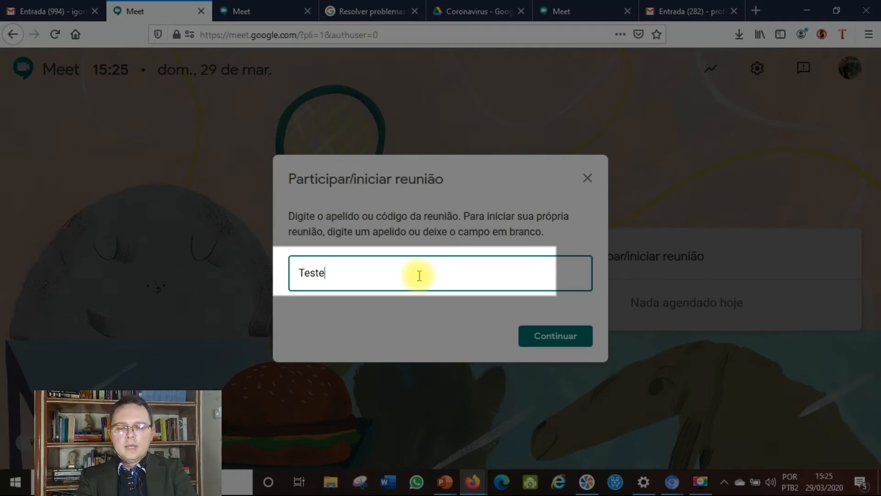
pyautogui.press('Return')
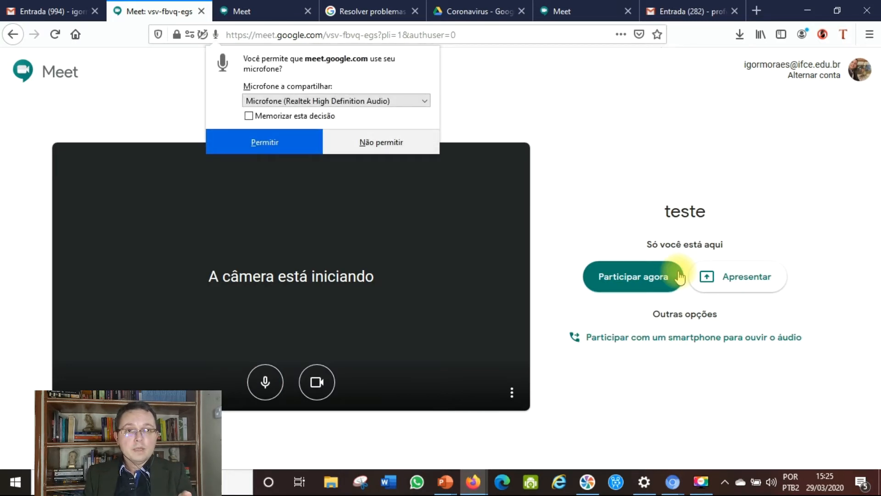
# Grant microphone and camera permissions and join the 'teste' meeting
pyautogui.click(274, 143)
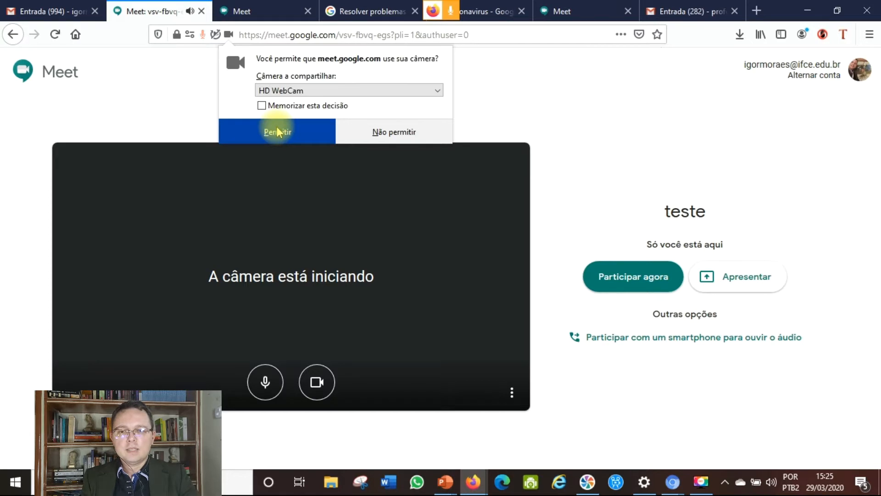
pyautogui.click(278, 132)
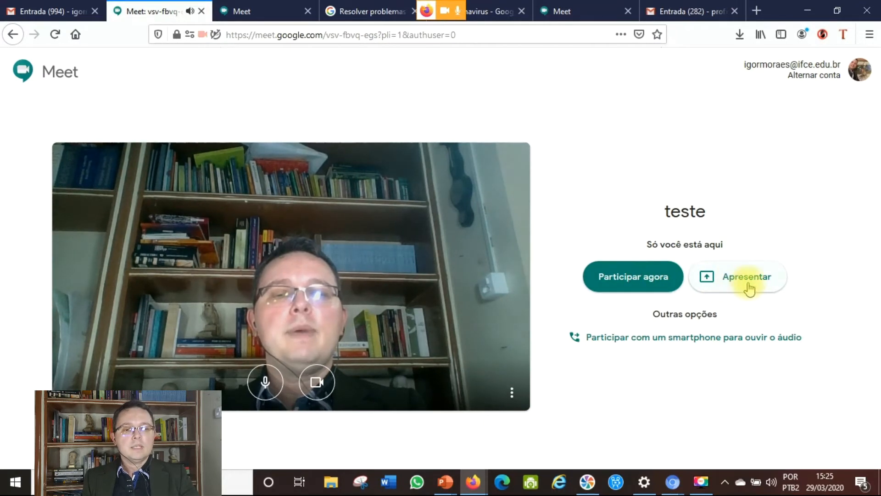
pyautogui.click(620, 283)
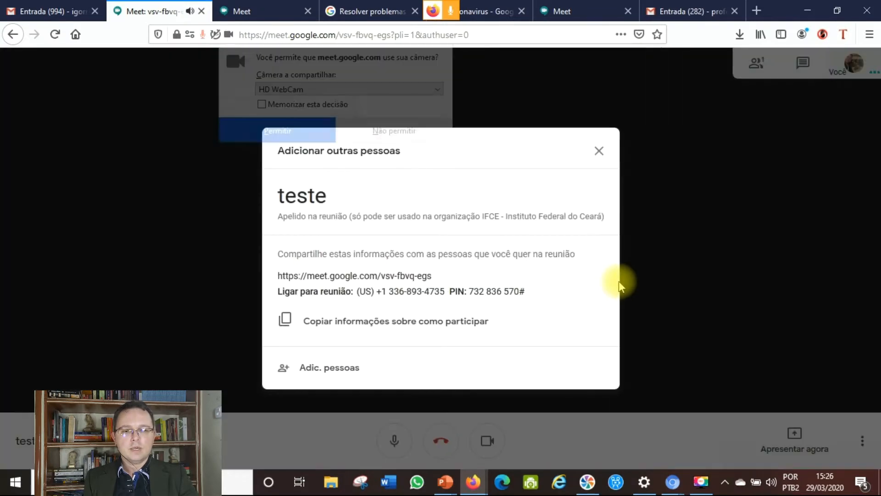
# Allow the camera in the call and select the meeting URL in the add-people dialog
pyautogui.click(295, 132)
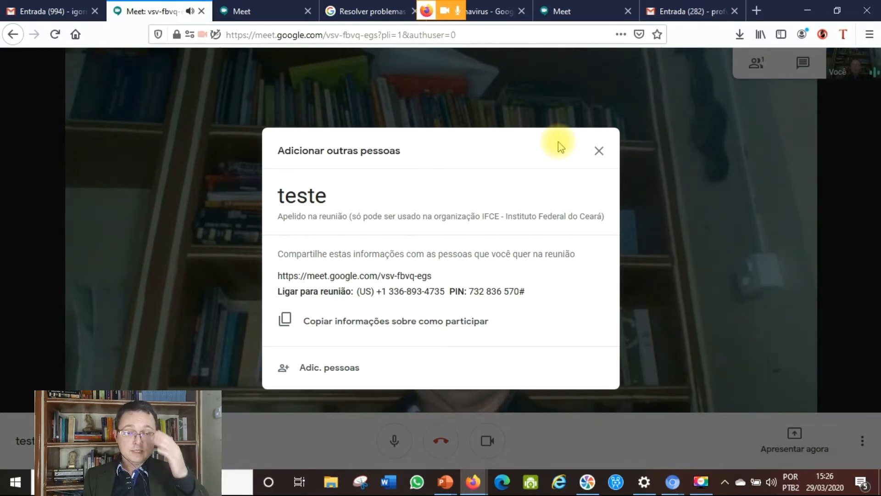
pyautogui.moveTo(440, 276); pyautogui.dragTo(269, 285)
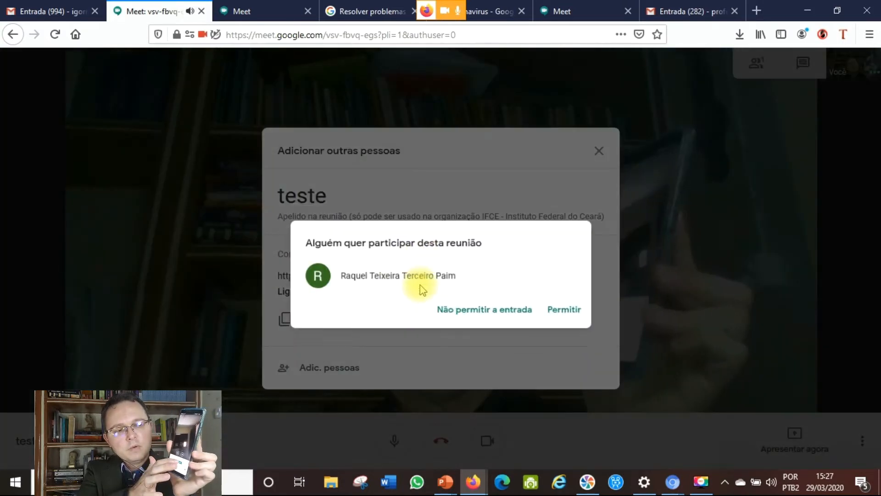
# Admit the person requesting to join the 'teste' meeting
pyautogui.click(558, 295)
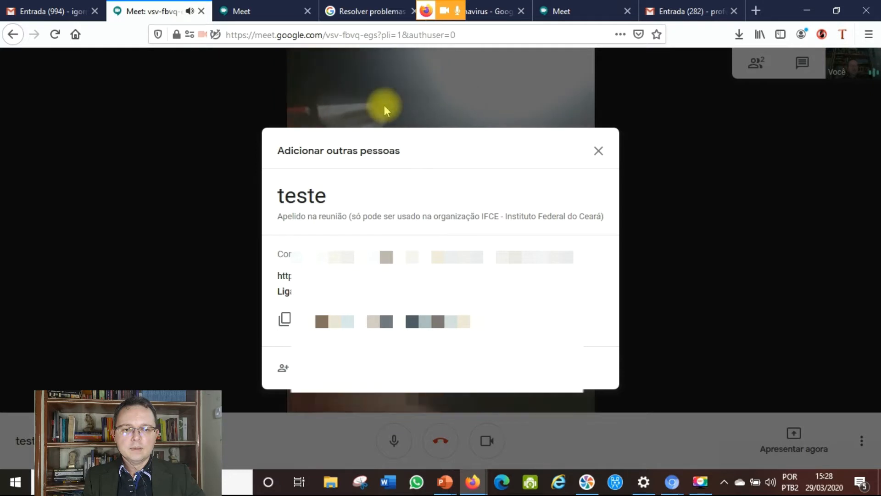
# Send an invitation to the contact found by searching 'profess', then mute your microphone
pyautogui.click(332, 365)
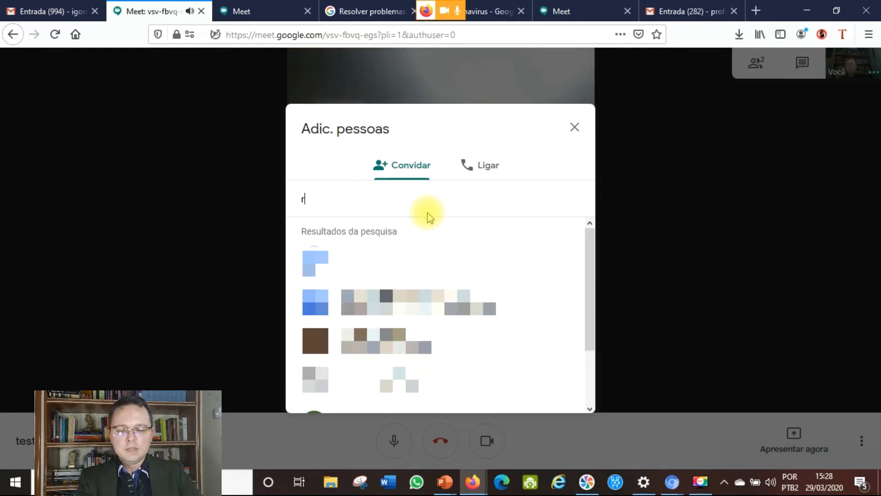
pyautogui.press('BackSpace')
pyautogui.write('prof')
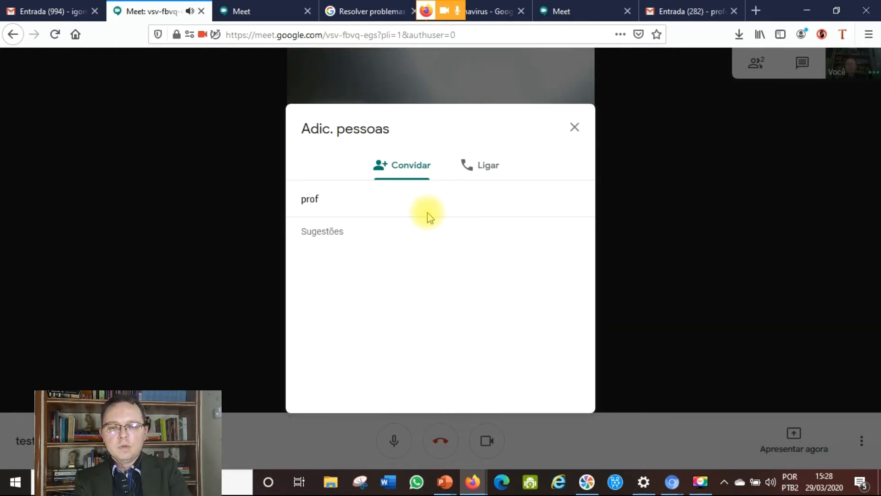
pyautogui.write('ess')
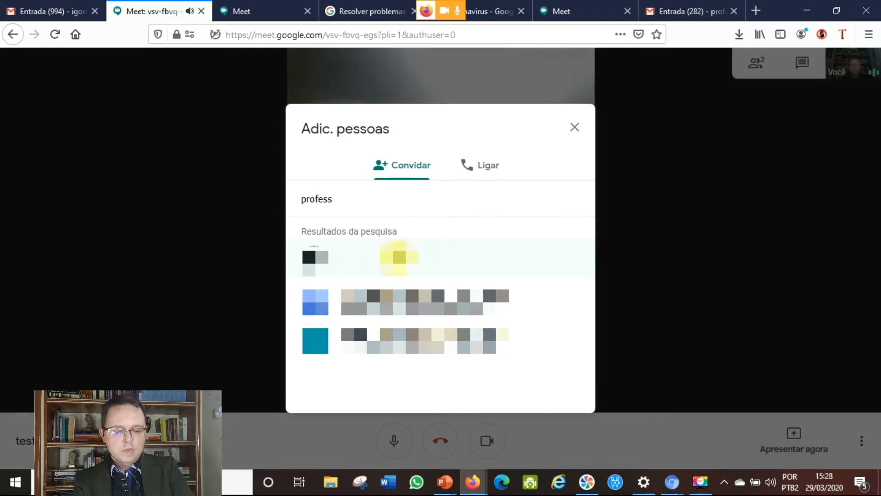
pyautogui.press('Return')
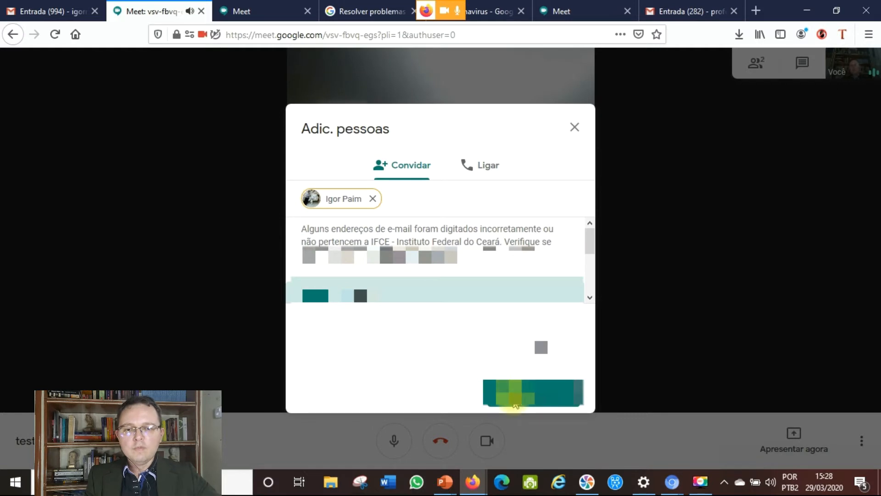
pyautogui.click(515, 393)
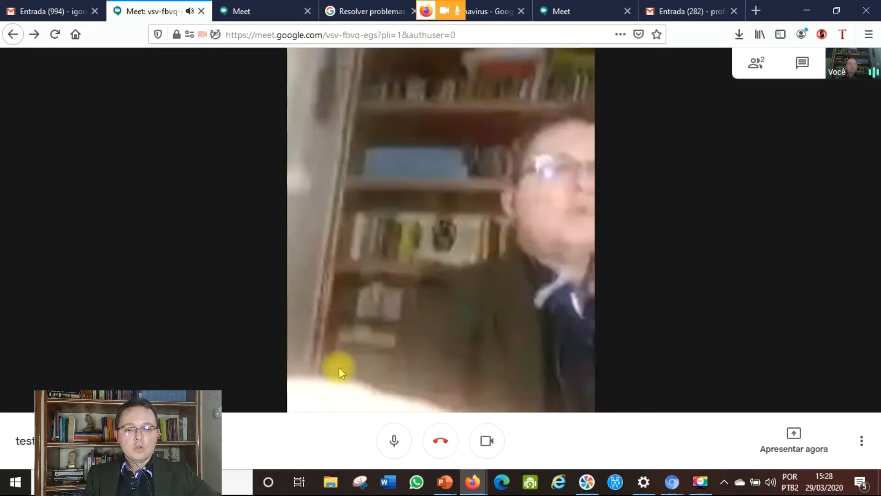
pyautogui.click(390, 451)
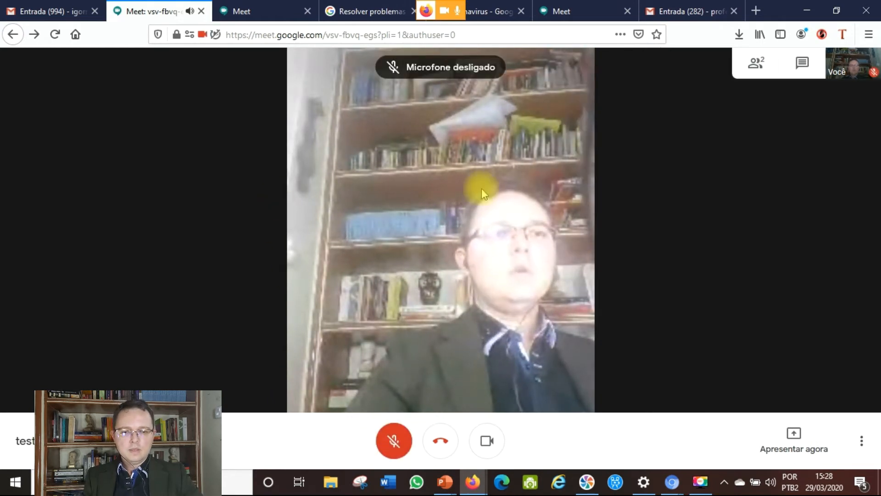
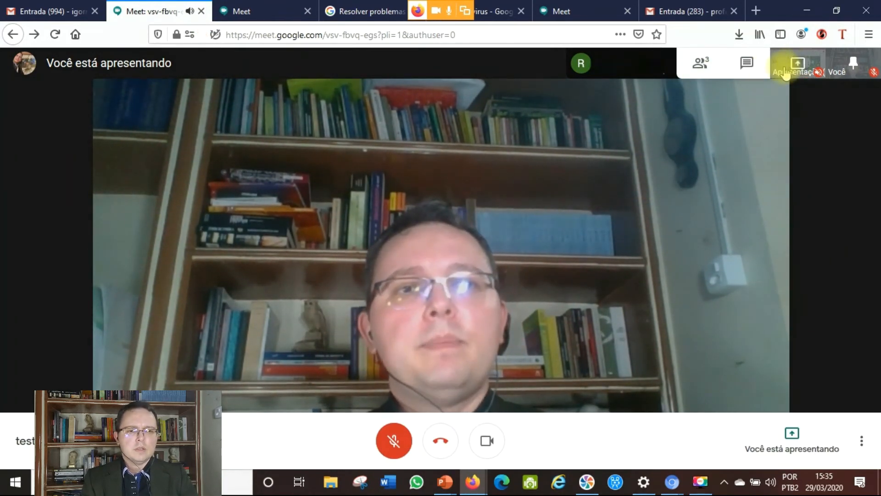
# Close the ongoing Meet call tab and the Meet home page tab
pyautogui.click(701, 65)
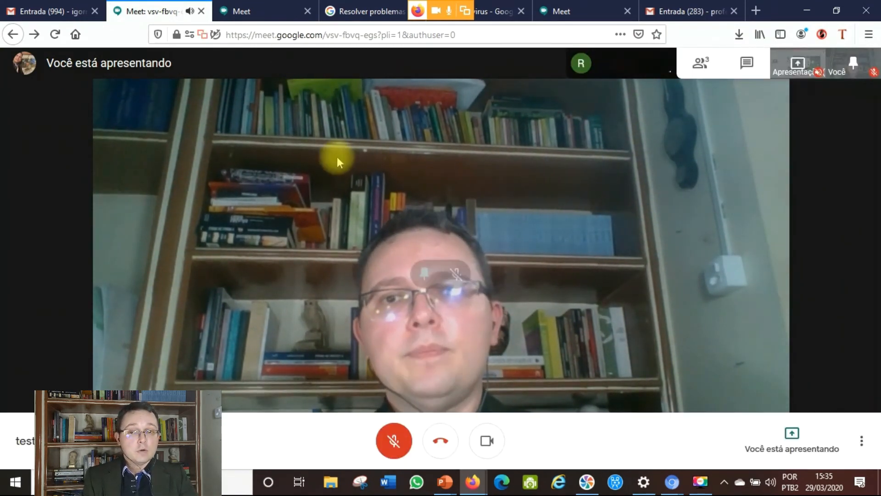
pyautogui.click(40, 11)
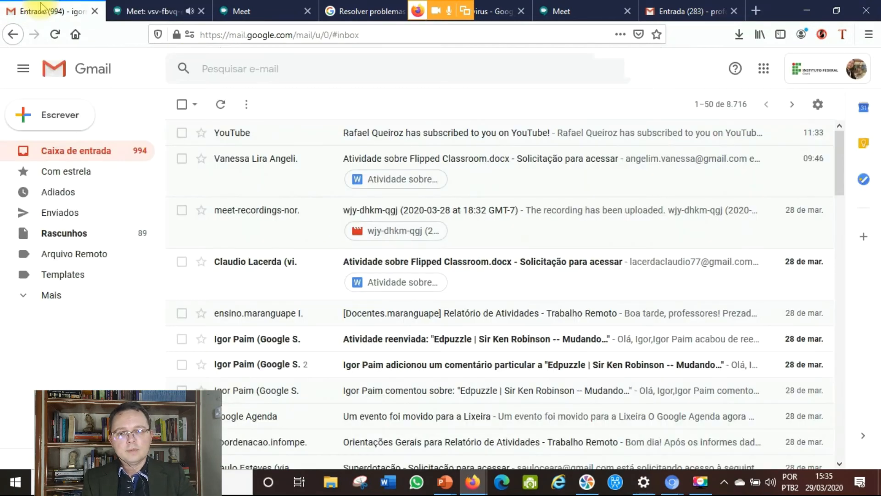
pyautogui.click(151, 11)
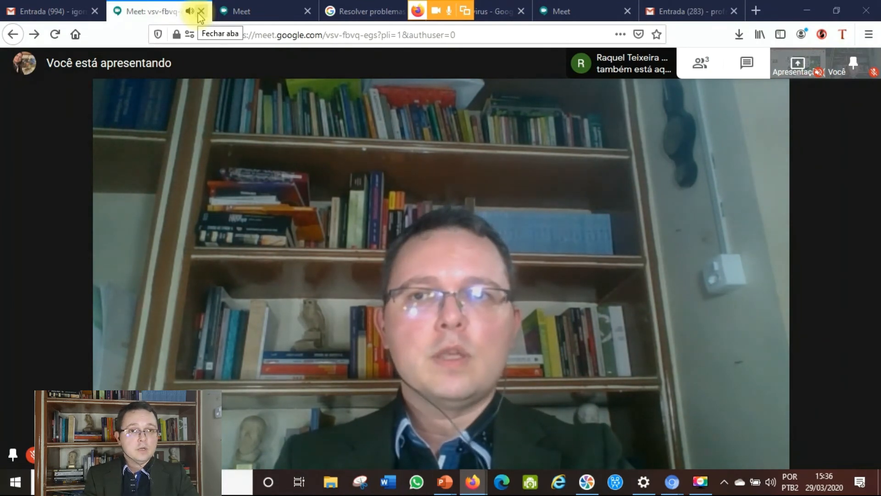
pyautogui.click(200, 11)
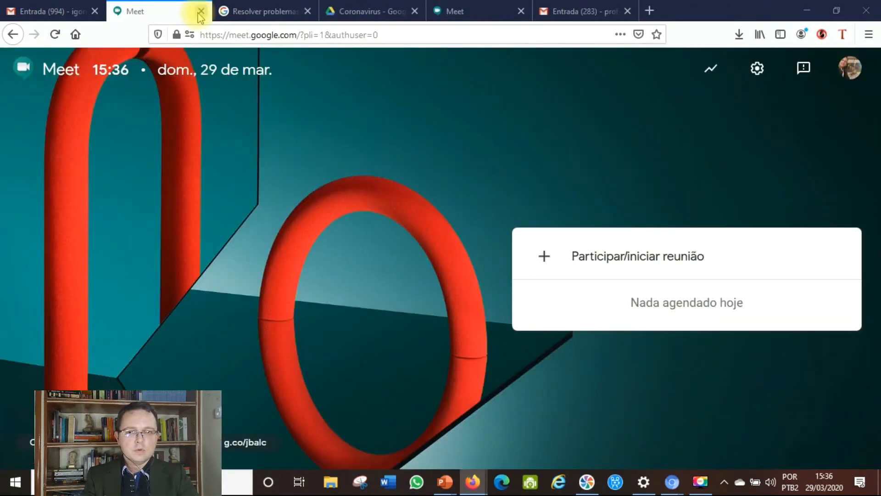
pyautogui.click(200, 12)
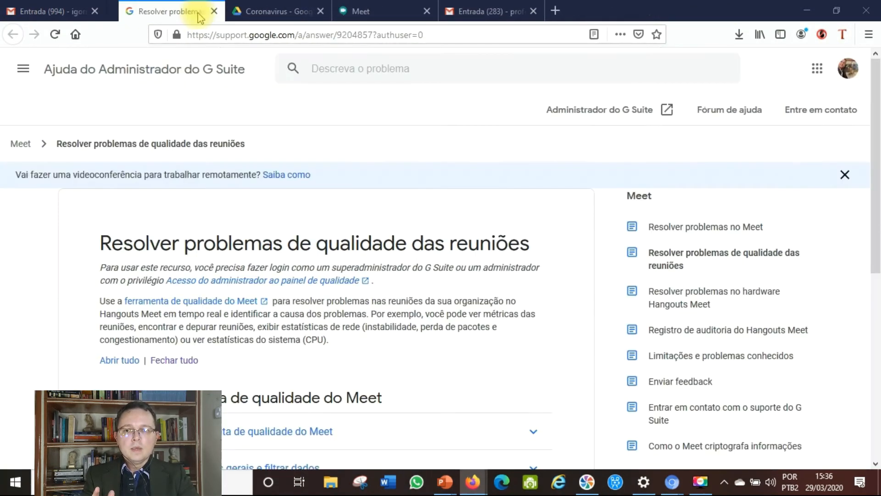
# From Gmail's Google Apps grid, open Google Calendar (Agenda) in a new tab
pyautogui.click(37, 10)
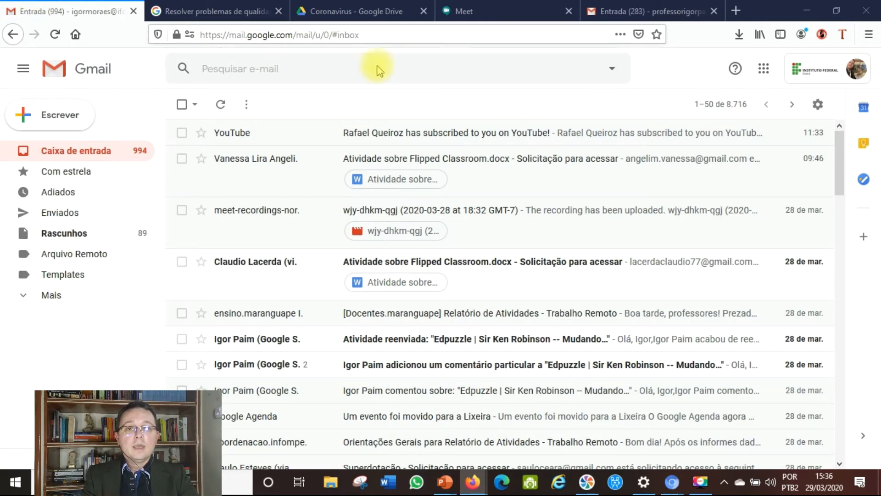
pyautogui.click(770, 76)
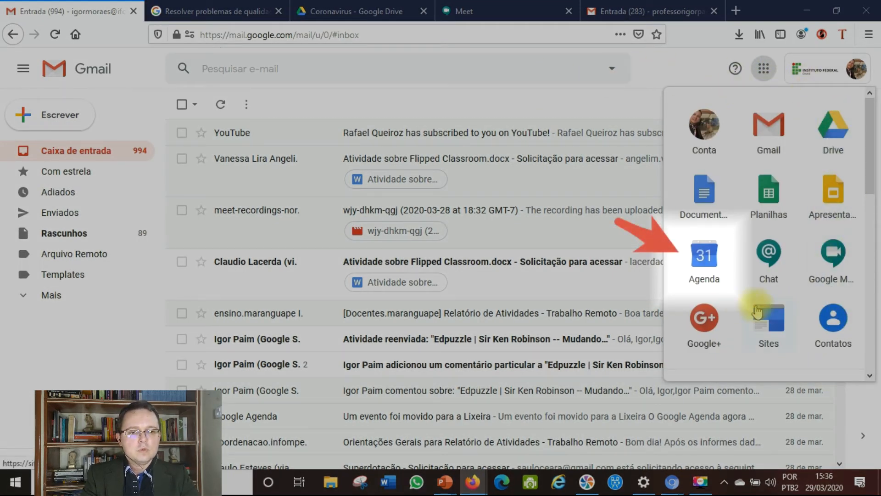
pyautogui.click(704, 257)
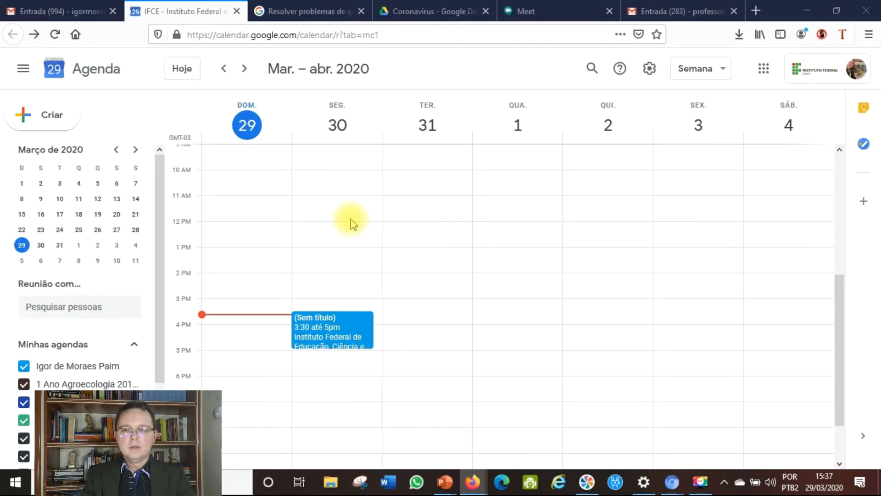
# Move the mini-calendar to April 2020 and select Friday 3 April
pyautogui.click(116, 150)
pyautogui.click(135, 151)
pyautogui.click(134, 151)
pyautogui.click(116, 152)
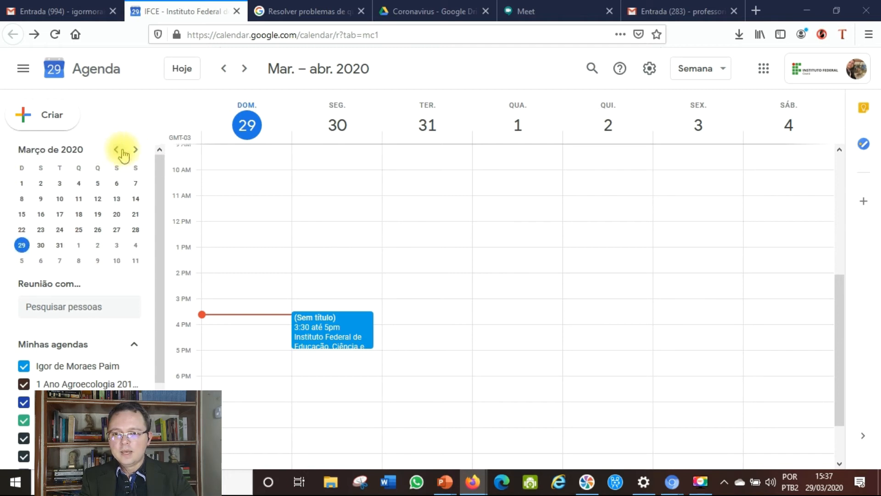
pyautogui.click(135, 150)
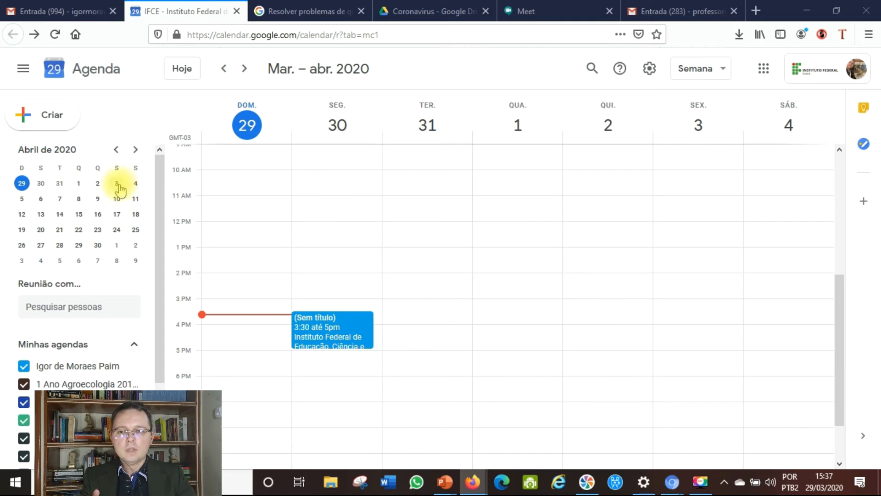
pyautogui.click(117, 184)
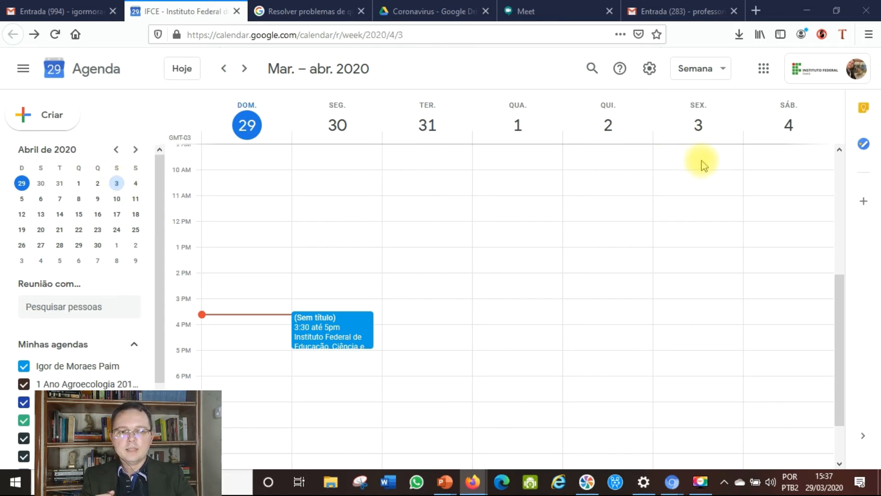
# Create an event on Friday 3 April, 12:30pm–2:00pm, with a Hangouts Meet video link
pyautogui.doubleClick(690, 242)
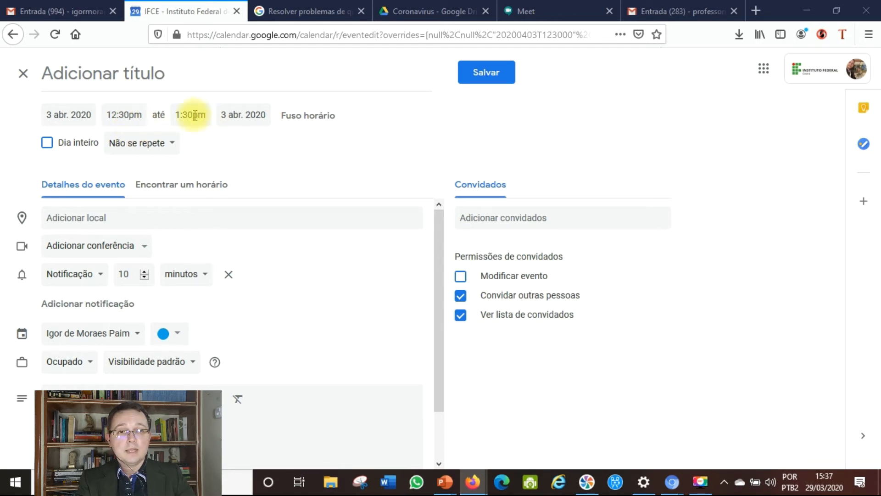
pyautogui.click(192, 115)
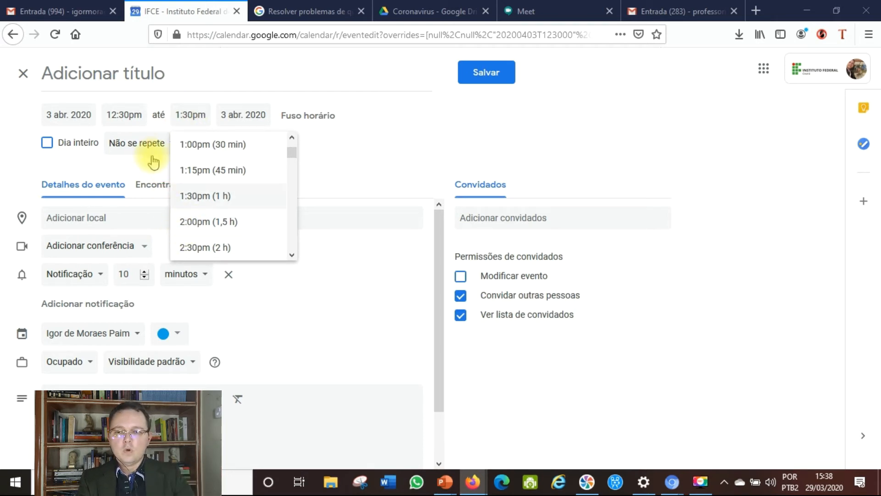
pyautogui.click(202, 221)
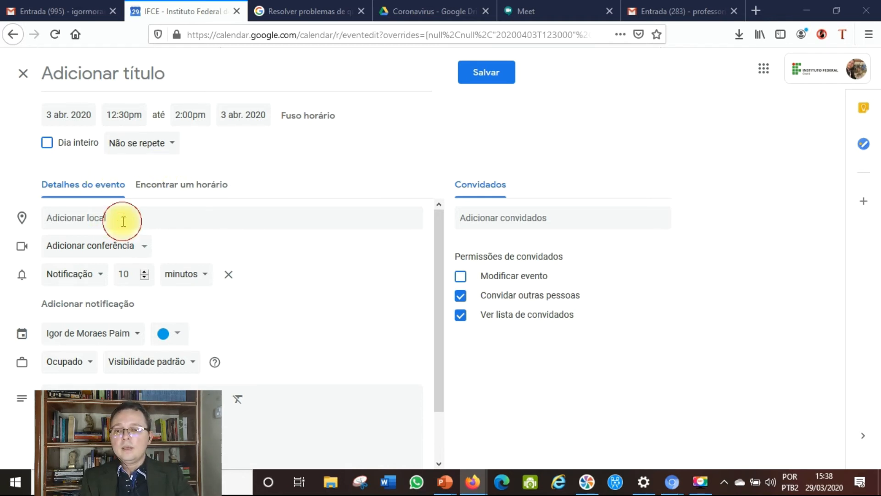
pyautogui.scroll(-1, 147, 252)
pyautogui.scroll(1, 115, 249)
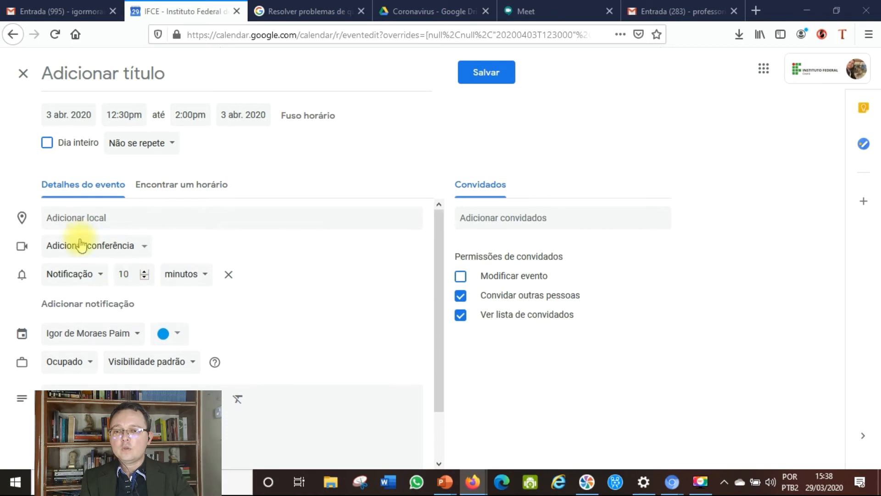
pyautogui.click(109, 250)
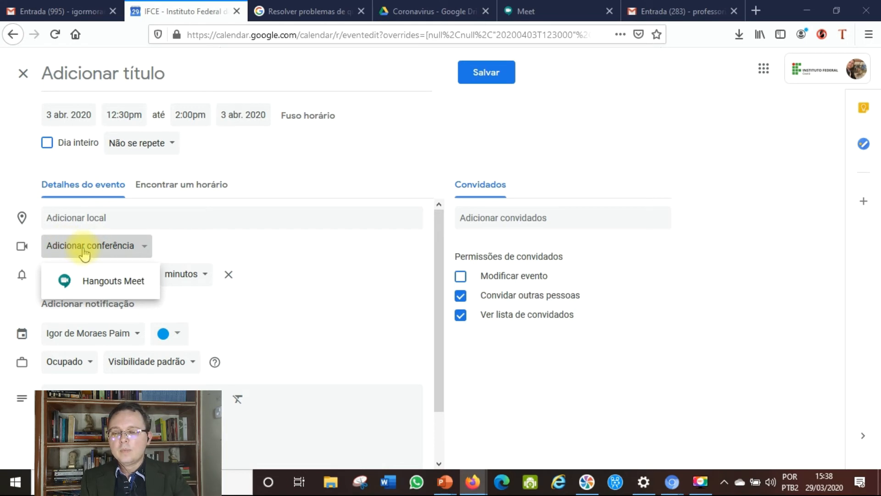
pyautogui.click(98, 283)
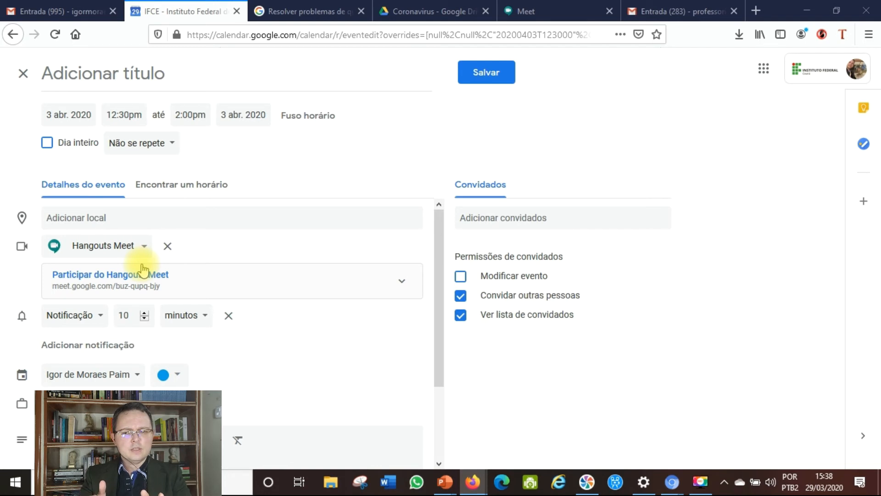
# Change the event's notification to 2 hours before the start
pyautogui.scroll(-3, 87, 322)
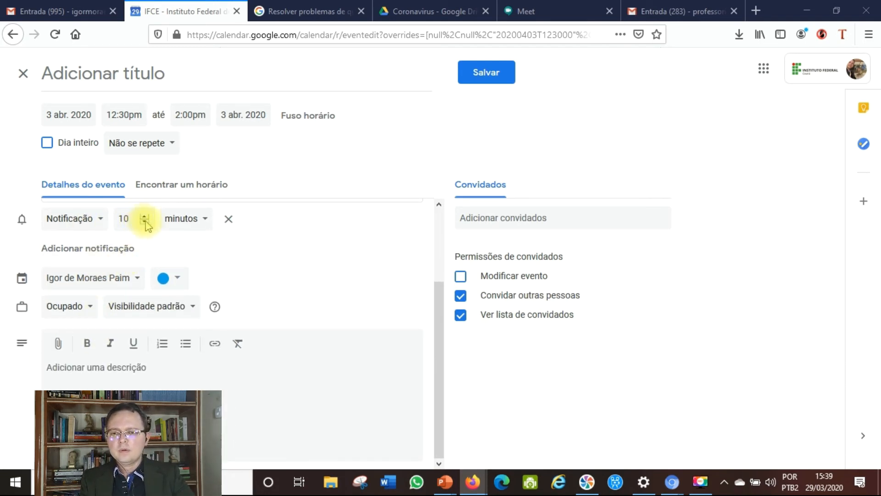
pyautogui.click(181, 220)
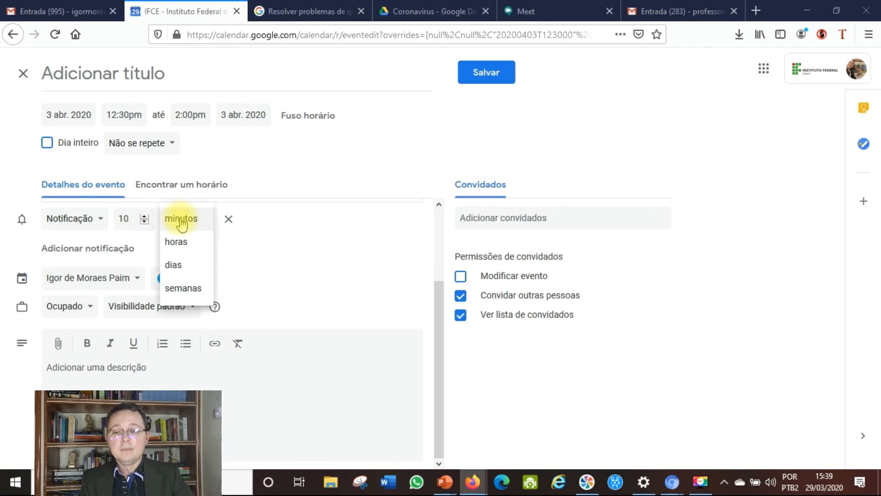
pyautogui.click(181, 245)
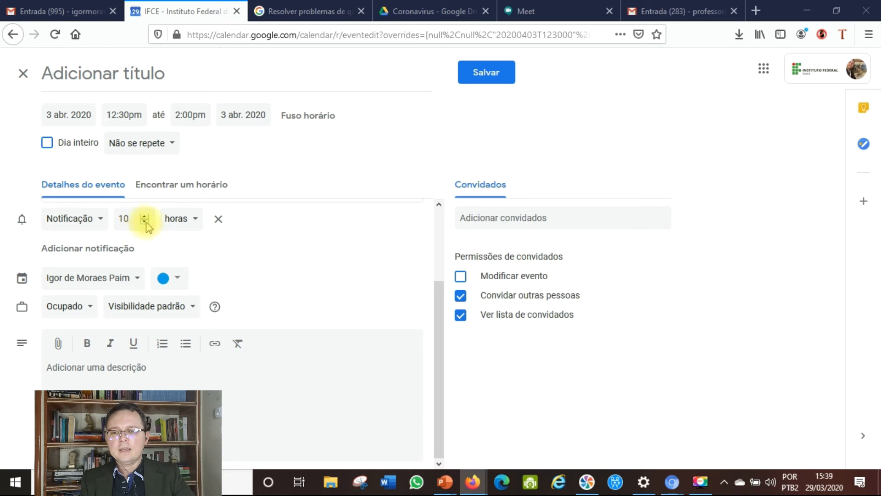
pyautogui.click(144, 224)
pyautogui.click(145, 225)
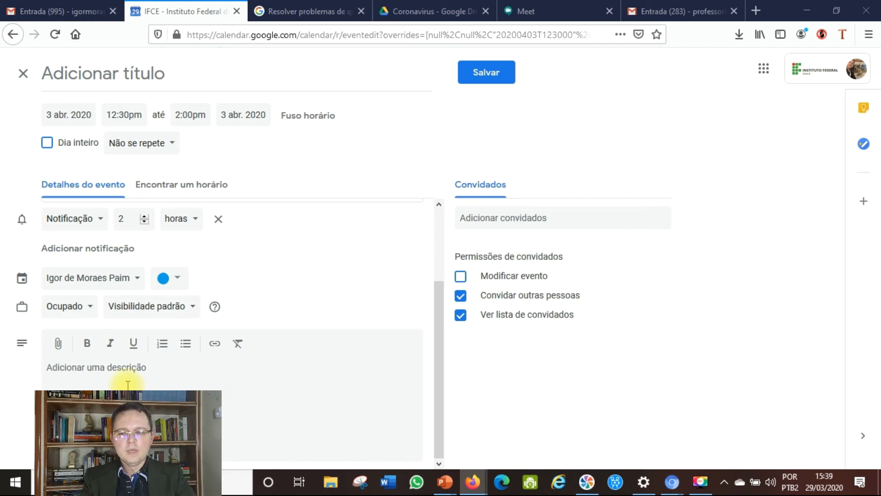
pyautogui.click(472, 219)
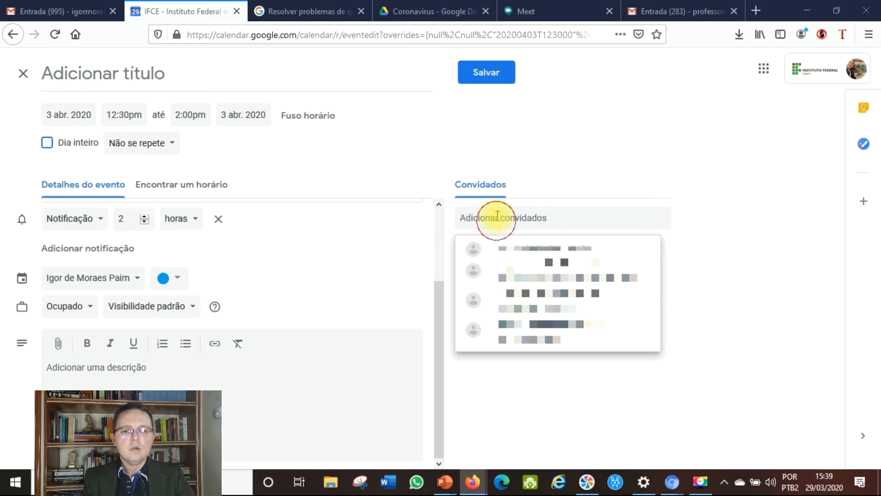
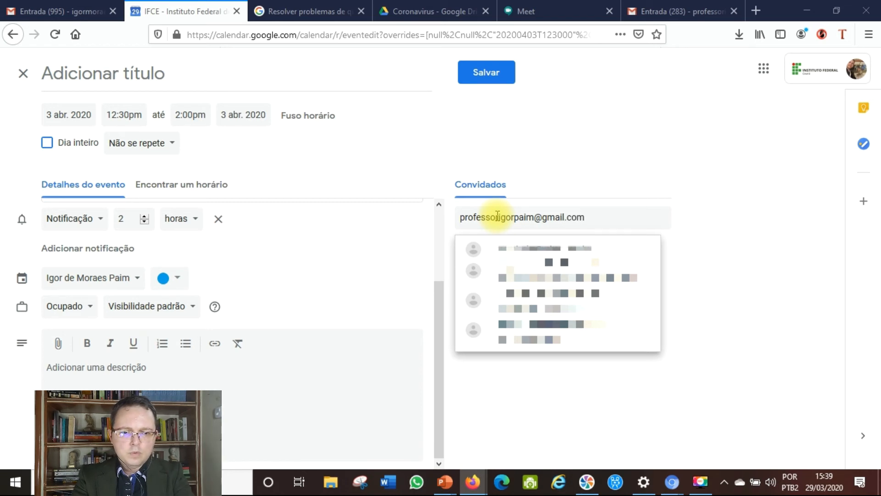
# Add the external guest's Gmail address to the event's guest list
pyautogui.press('Return')
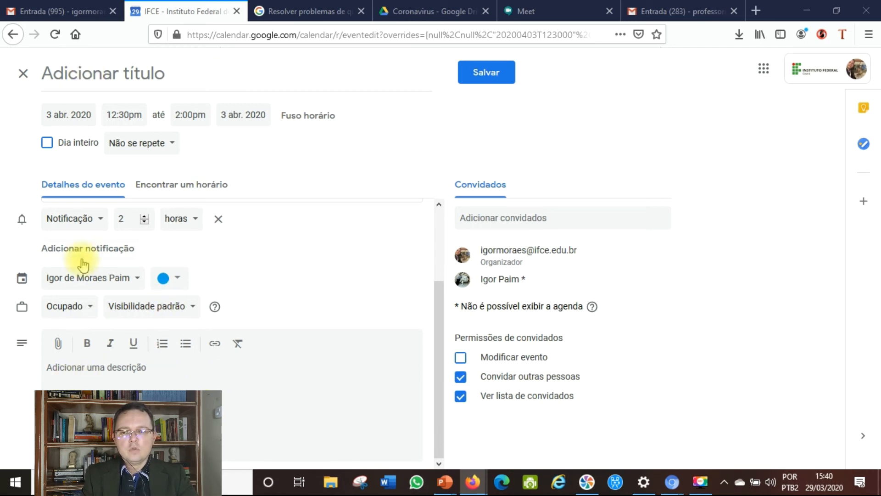
pyautogui.scroll(1, 94, 225)
pyautogui.scroll(2, 94, 225)
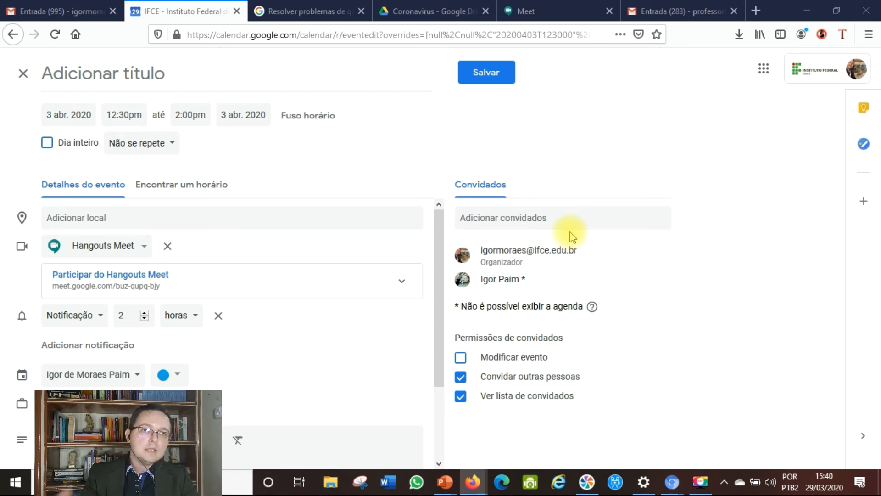
# Save the event, send the invitation email, and confirm inviting the external guest
pyautogui.click(499, 83)
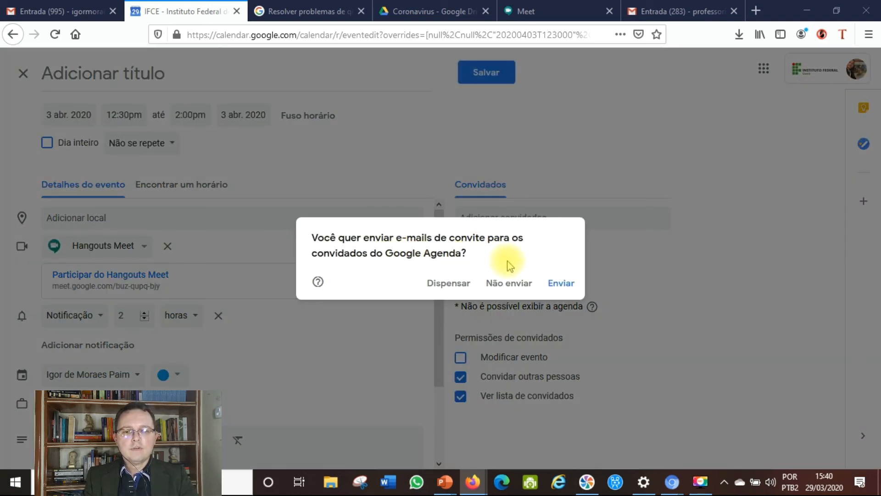
pyautogui.click(554, 291)
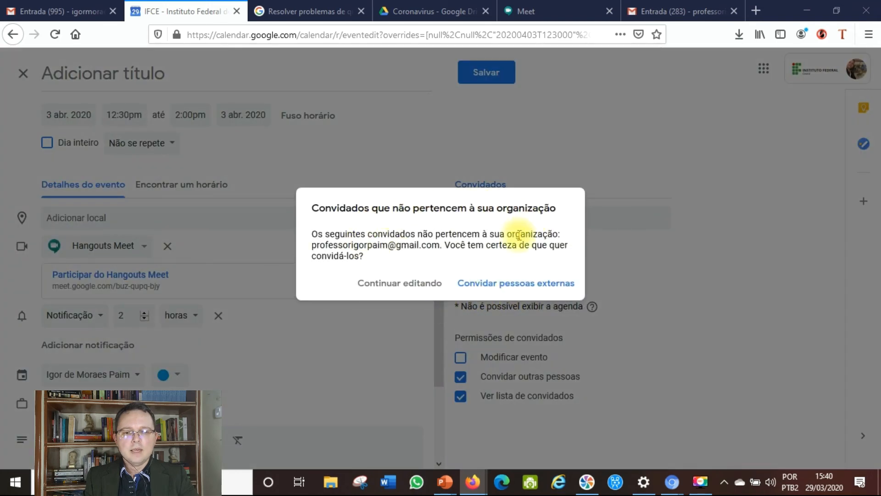
pyautogui.click(487, 285)
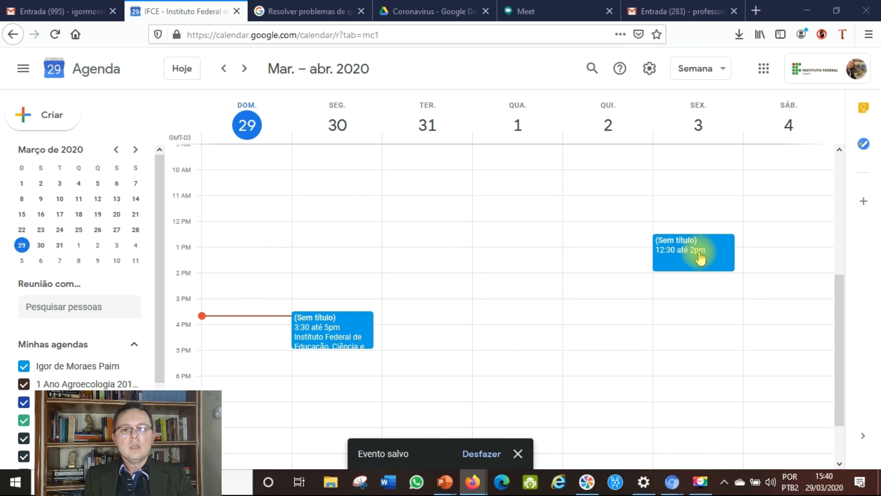
pyautogui.click(695, 12)
# Open the 'Convite: (Sem assunto)' invitation email in the inbox and scroll to its RSVP line
pyautogui.click(53, 146)
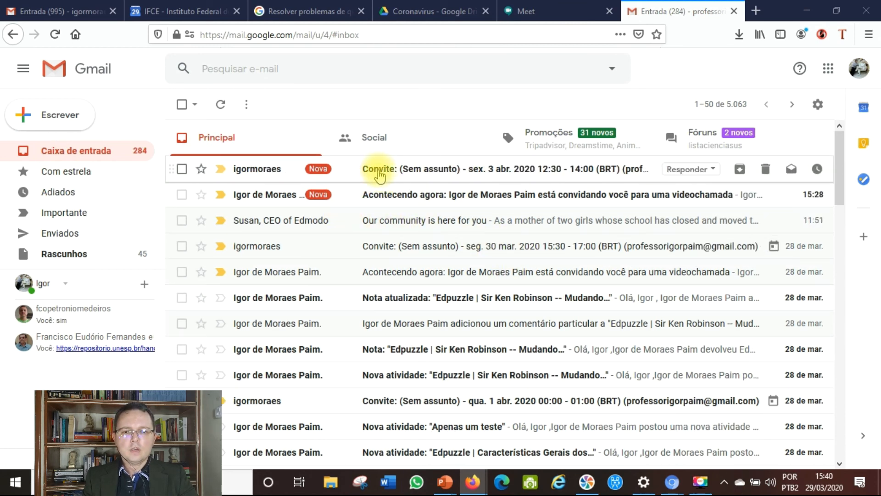
pyautogui.click(375, 171)
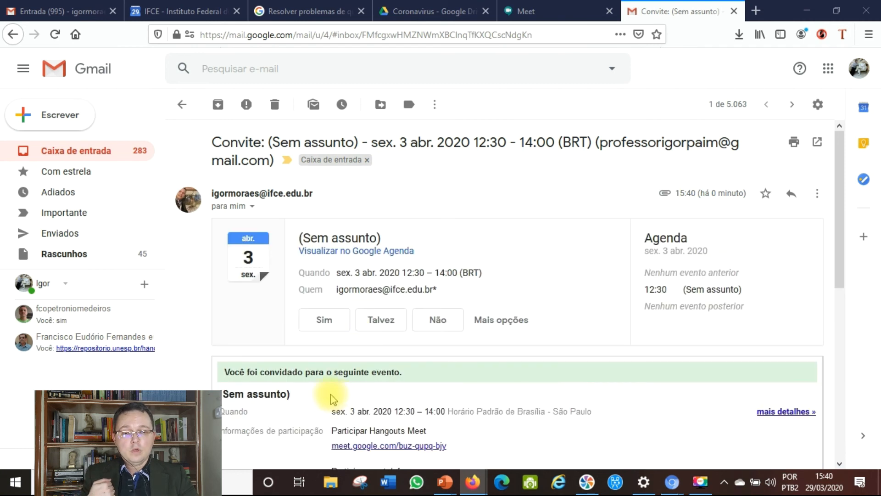
pyautogui.scroll(-2, 339, 390)
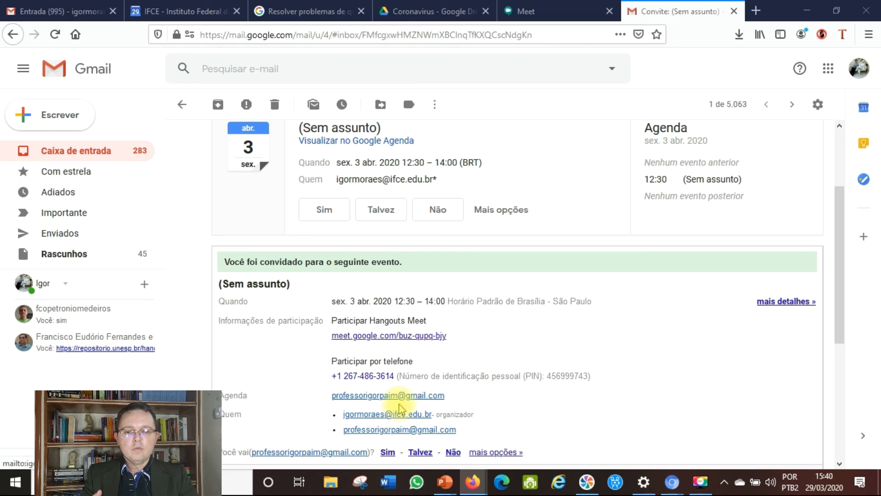
pyautogui.scroll(-2, 394, 403)
pyautogui.scroll(4, 383, 321)
pyautogui.scroll(-4, 390, 308)
pyautogui.scroll(2, 490, 358)
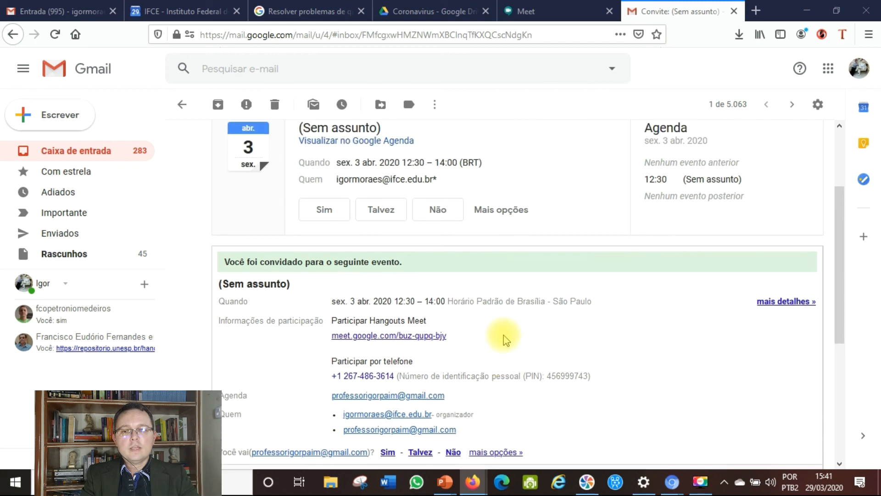
pyautogui.scroll(-2, 504, 339)
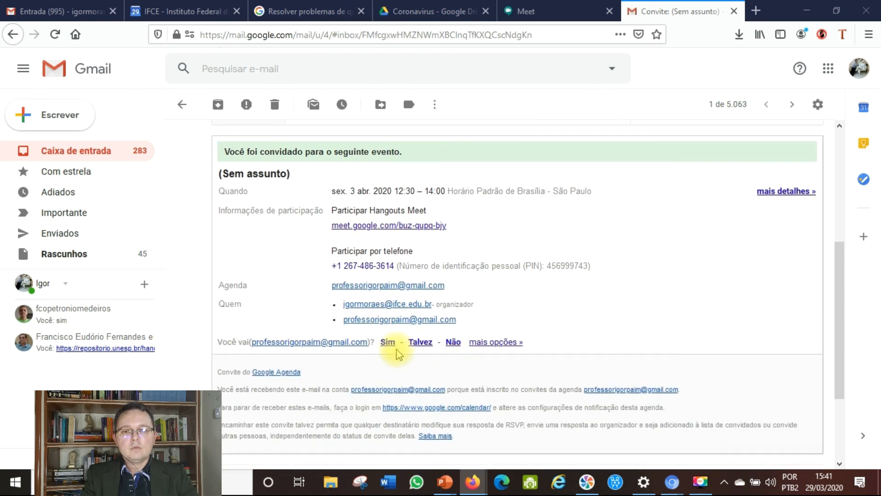
# Answer 'Sim' to the invitation and dismiss the Google Agenda tip
pyautogui.click(388, 341)
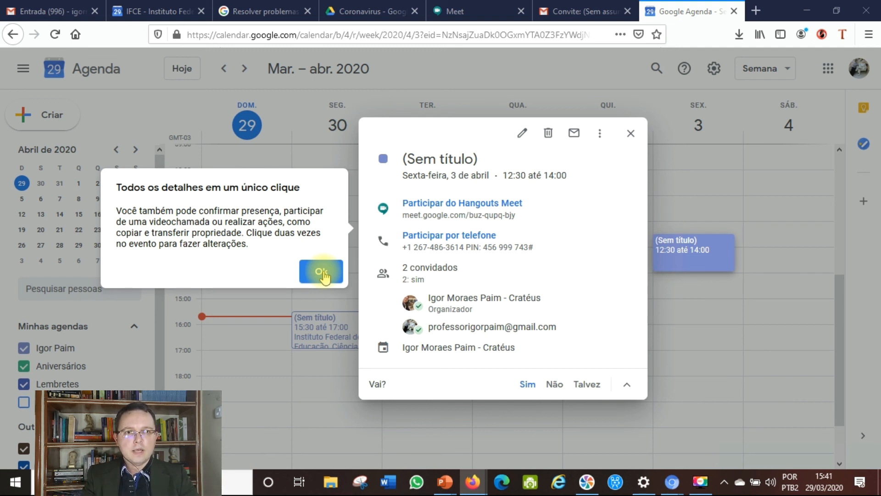
pyautogui.click(321, 272)
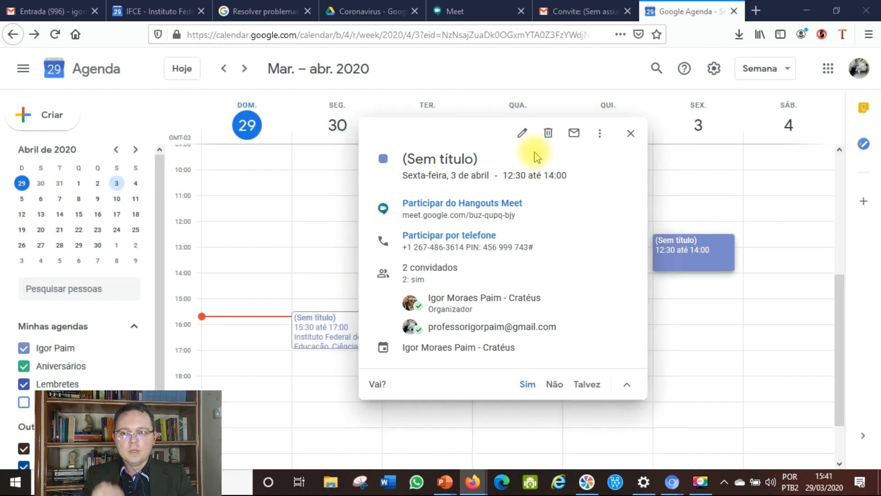